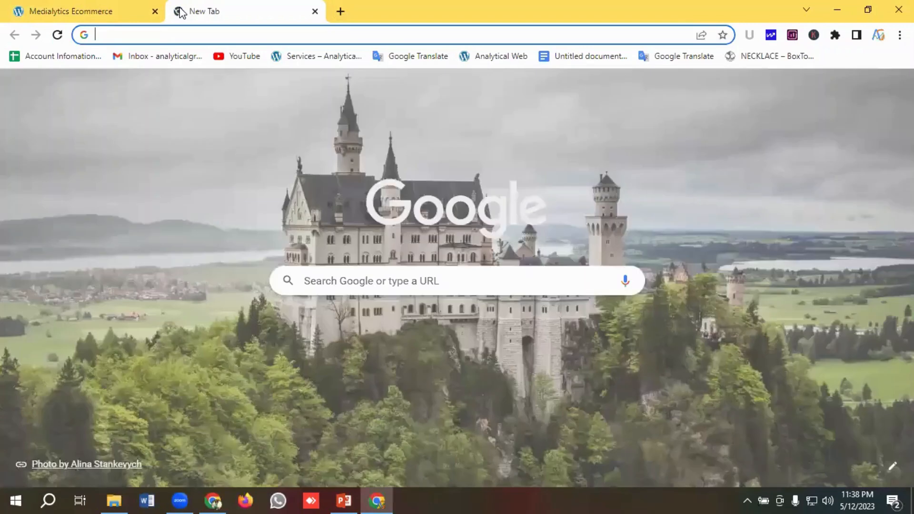
- Search Google for "google analytics" and open the Google Analytics website from the results
type("google analytics")
key("Return")
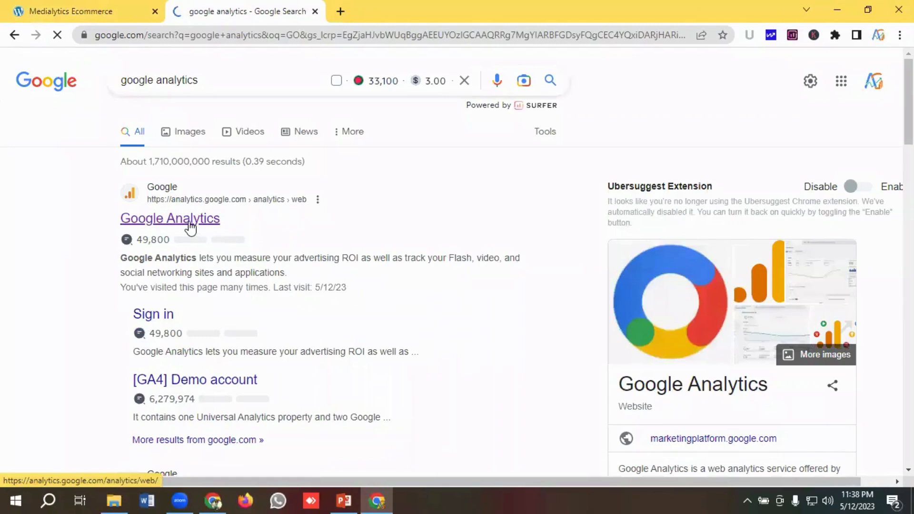
left_click(206, 224)
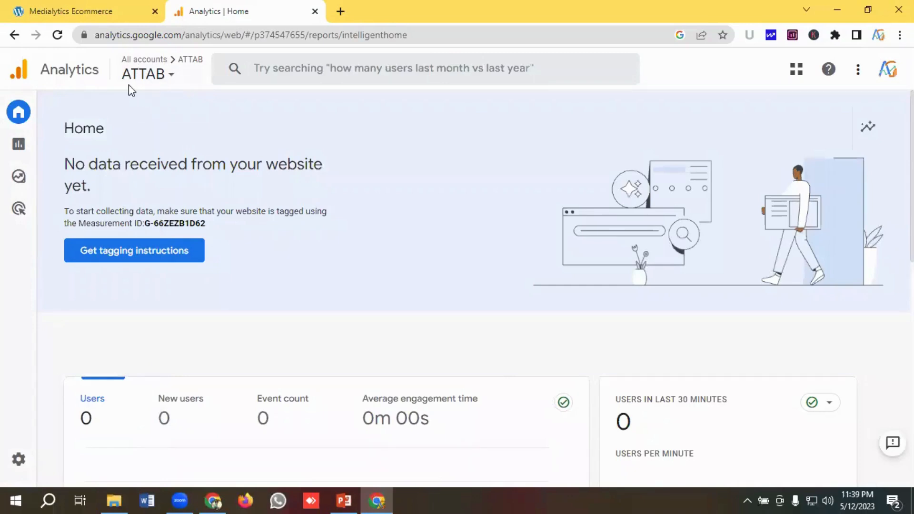
- Start creating a new Analytics account named Medialytics Ecommerce in the admin settings and copy that name
mouse_move(14, 328)
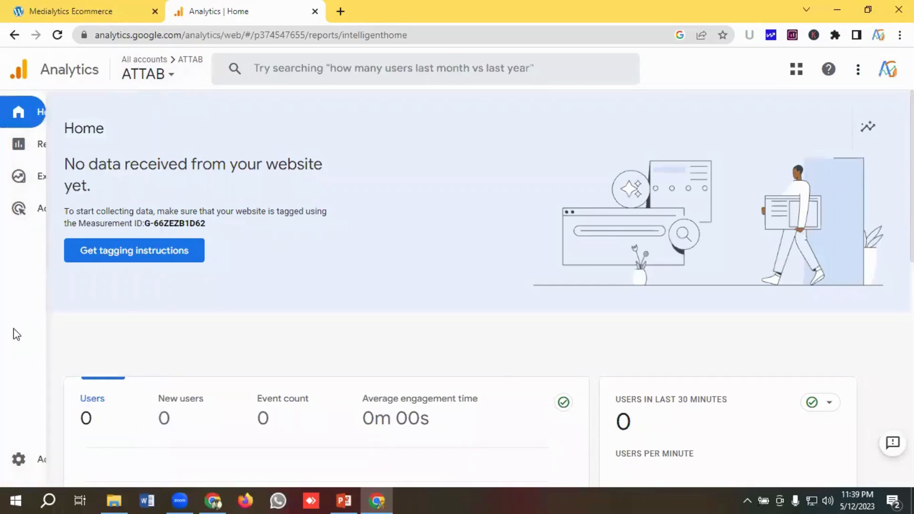
left_click(47, 468)
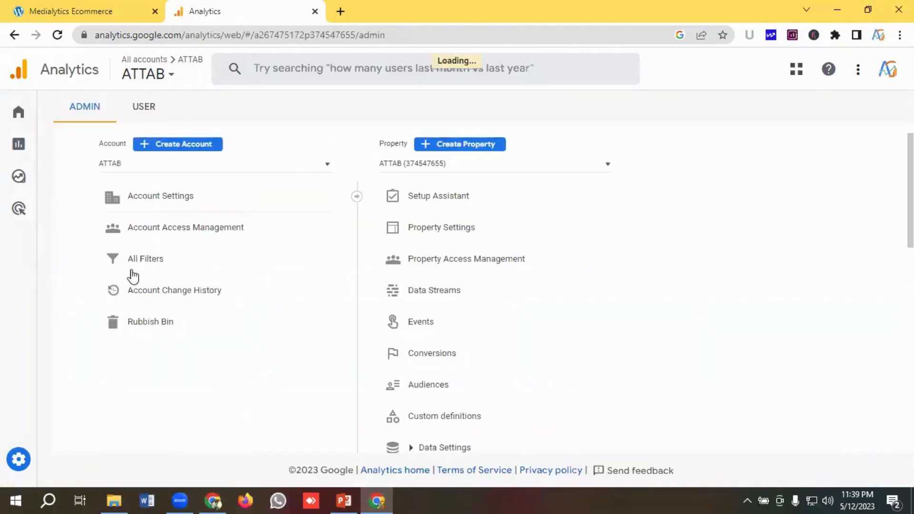
left_click(179, 144)
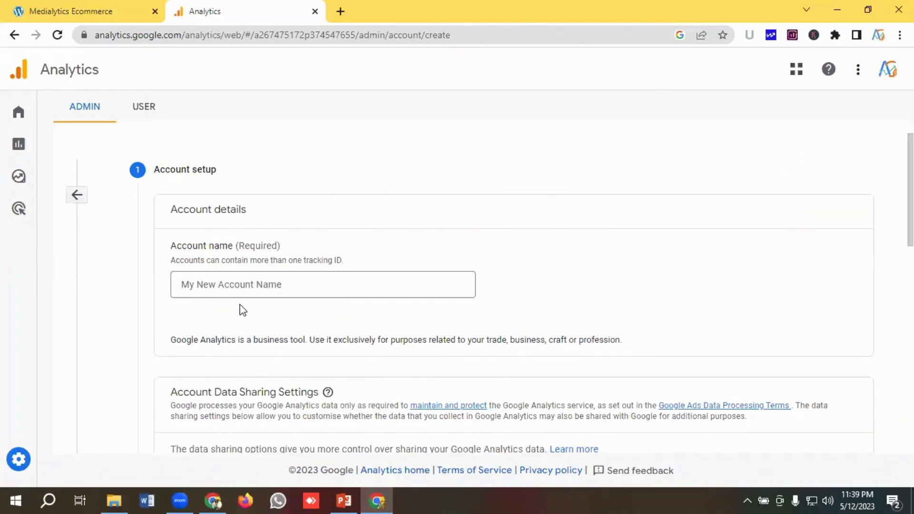
left_click(207, 288)
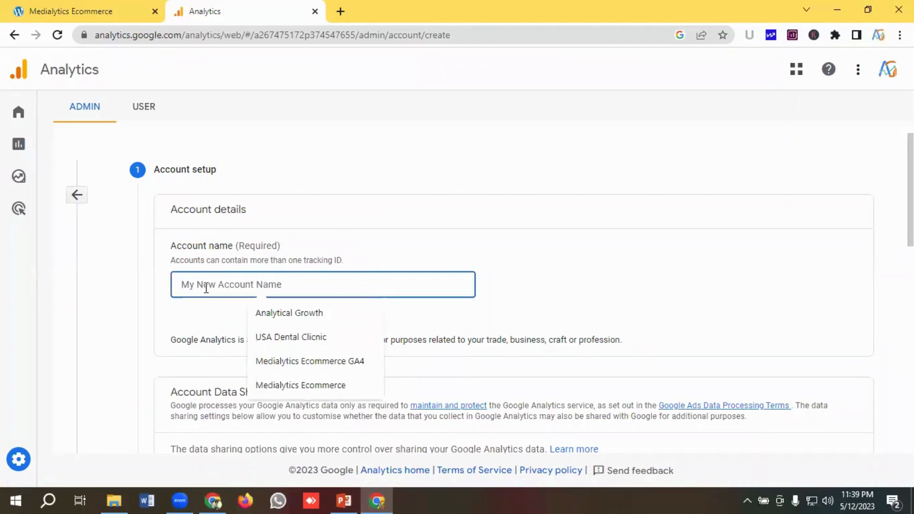
left_click(291, 385)
left_click_drag(298, 285, 177, 288)
key("ctrl+c")
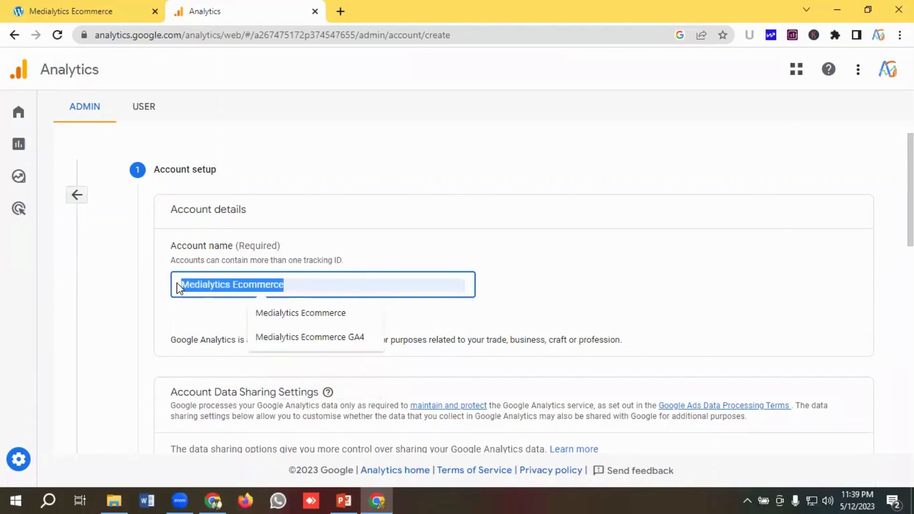
- Enable data sharing for Google products and services and continue to the property setup
scroll(175, 255, "down", 3)
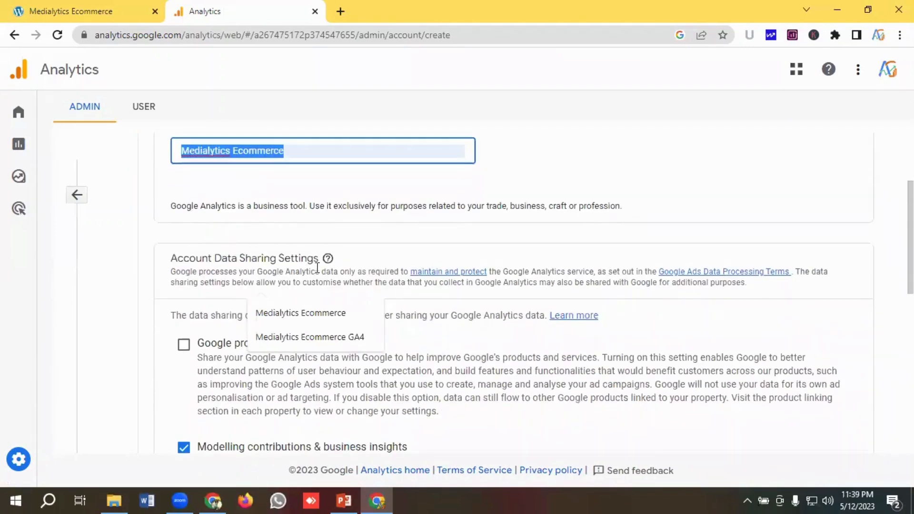
scroll(287, 268, "down", 3)
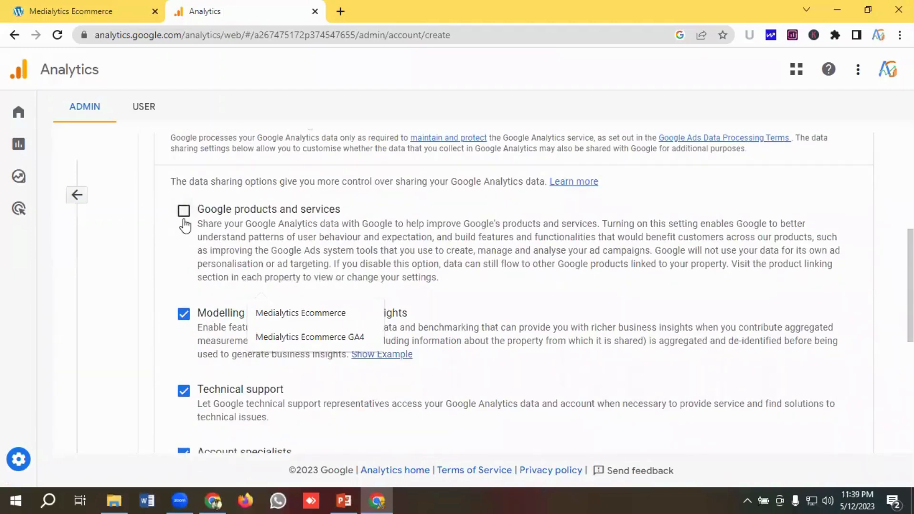
left_click(184, 212)
scroll(186, 257, "down", 7)
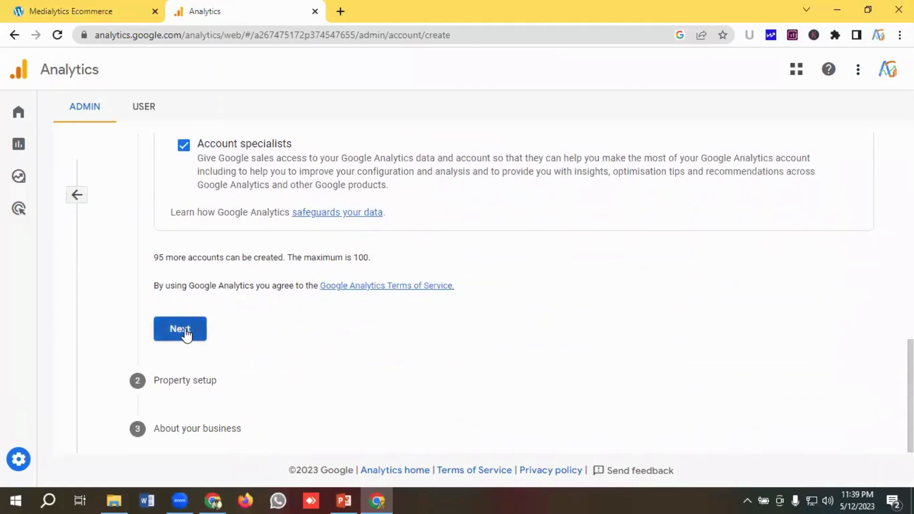
left_click(185, 330)
- Name the property Medialytics Ecommerce using the copied text and set its reporting time zone to Bangladesh
left_click(226, 166)
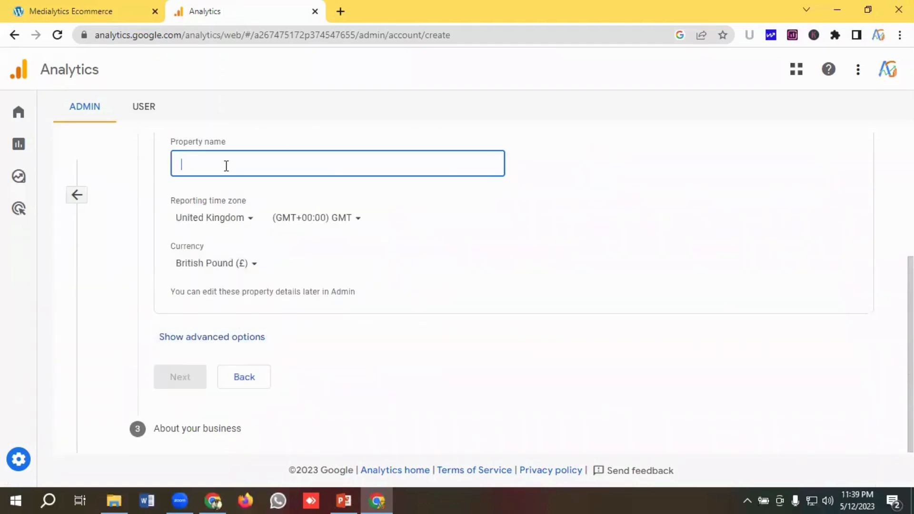
key("ctrl+v")
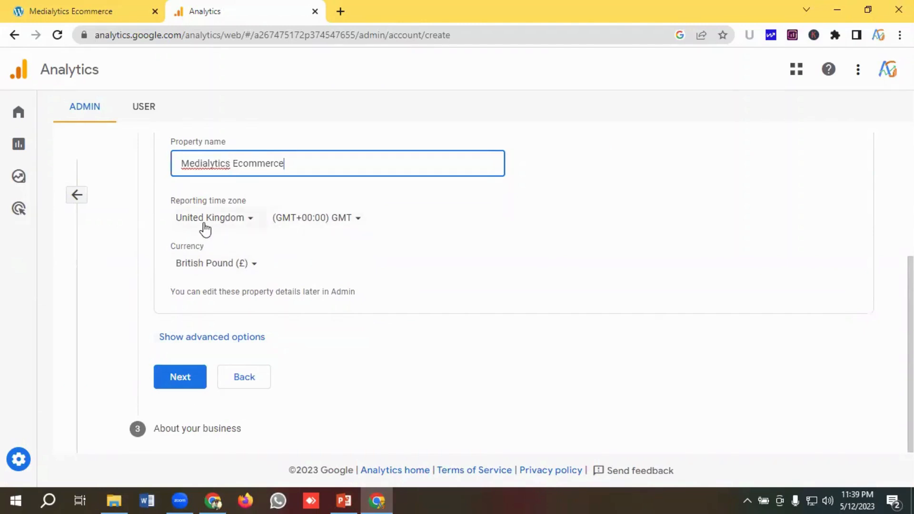
left_click(229, 221)
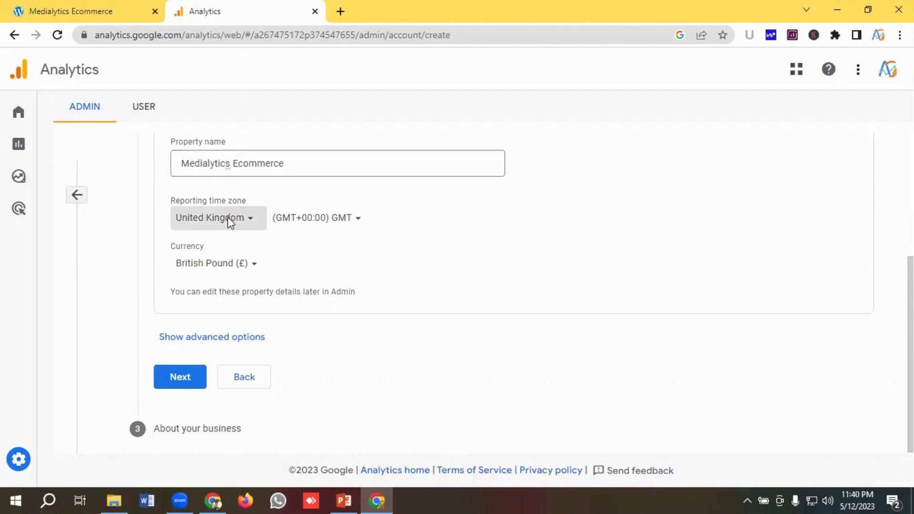
type("b")
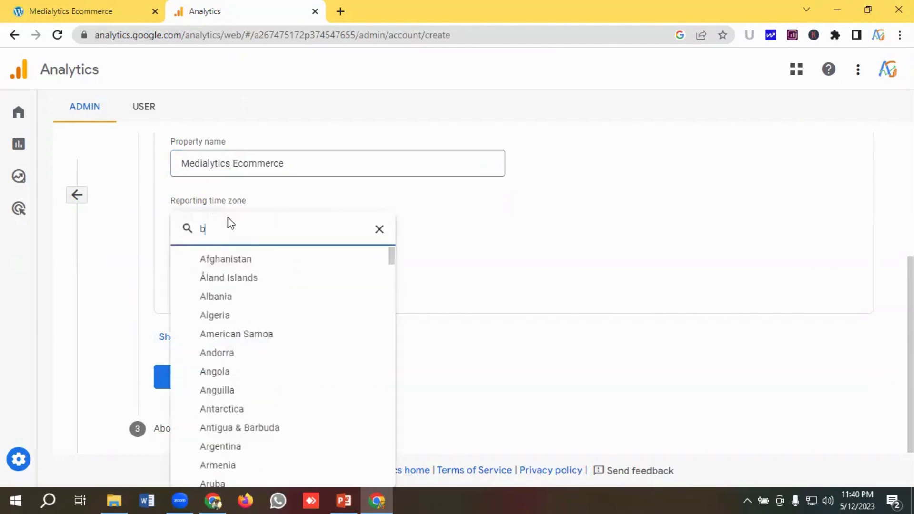
type("AN")
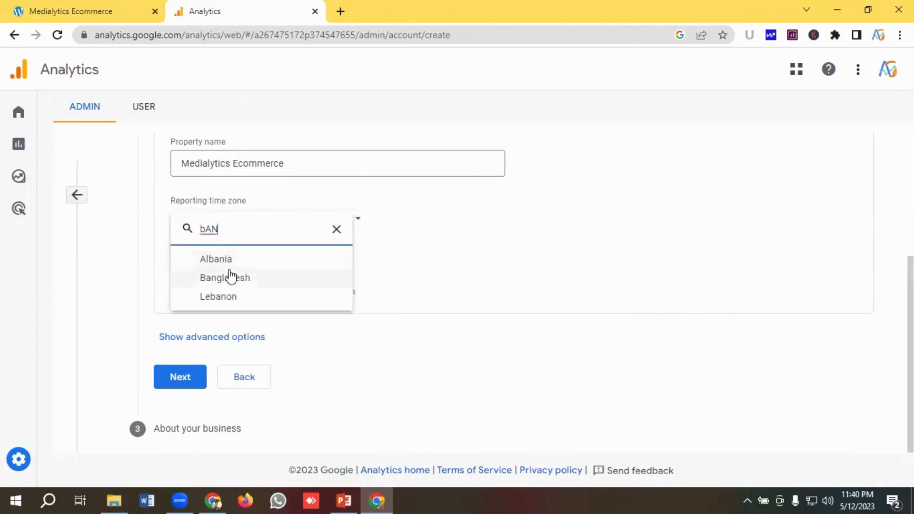
left_click(227, 280)
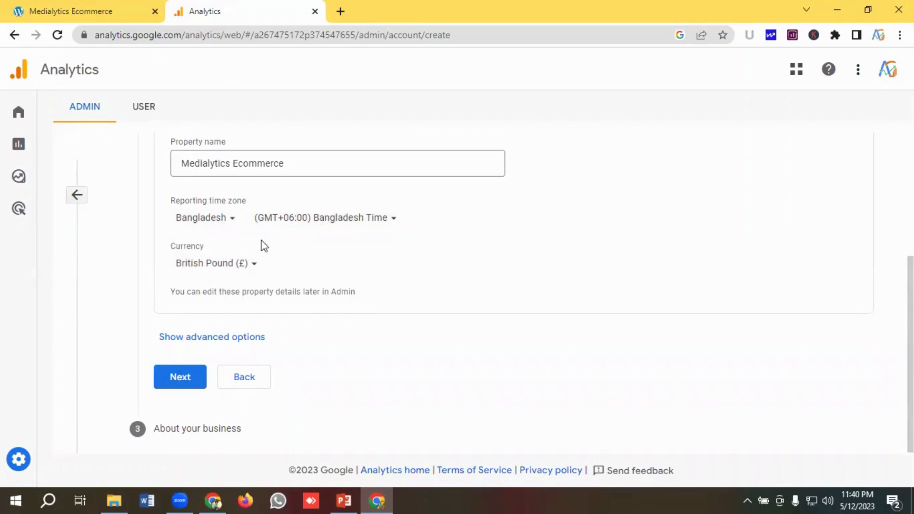
- Set the property's currency to US Dollar ($) and continue to the business details
left_click(214, 265)
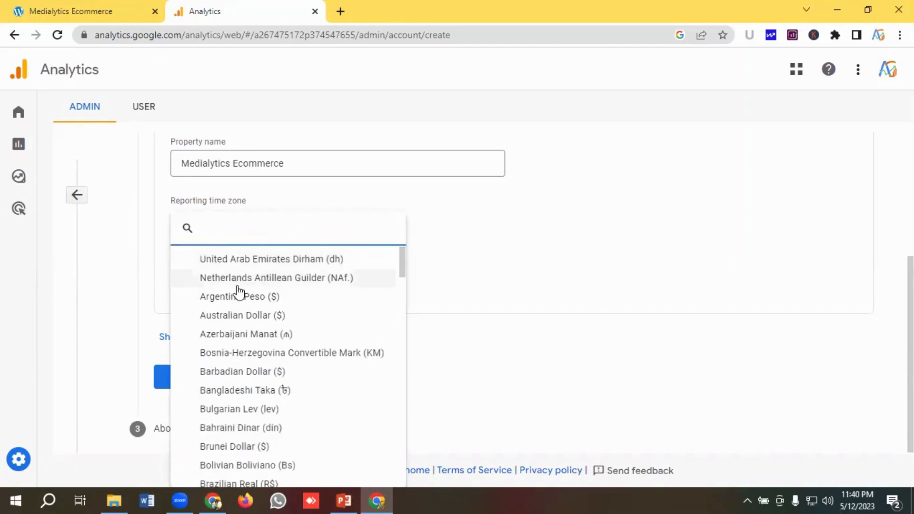
type("us")
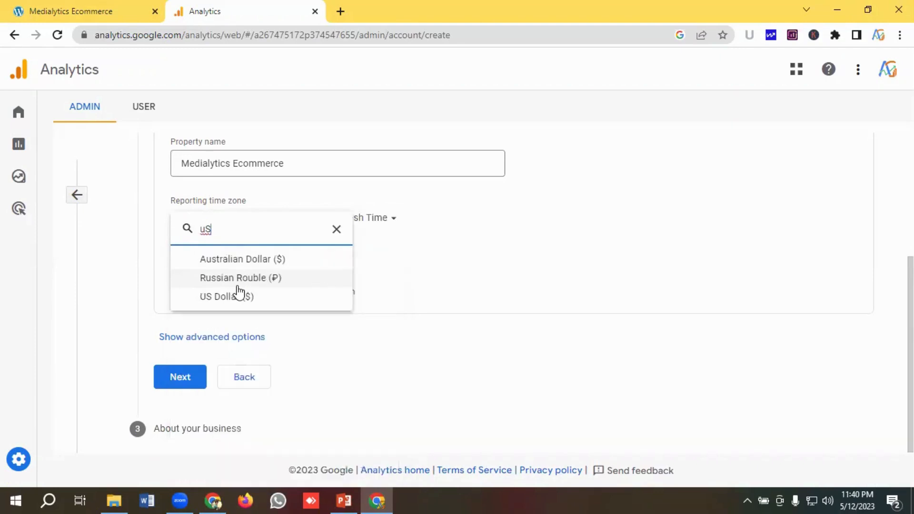
left_click(235, 298)
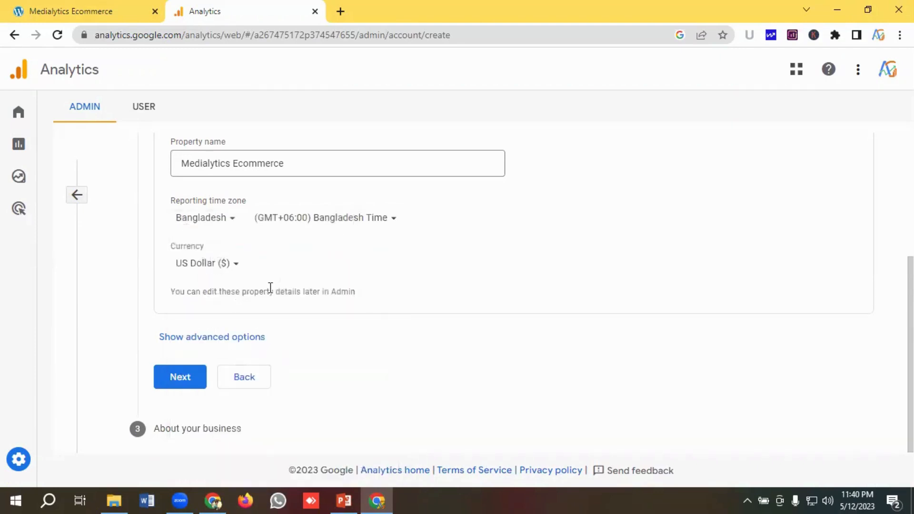
left_click(177, 380)
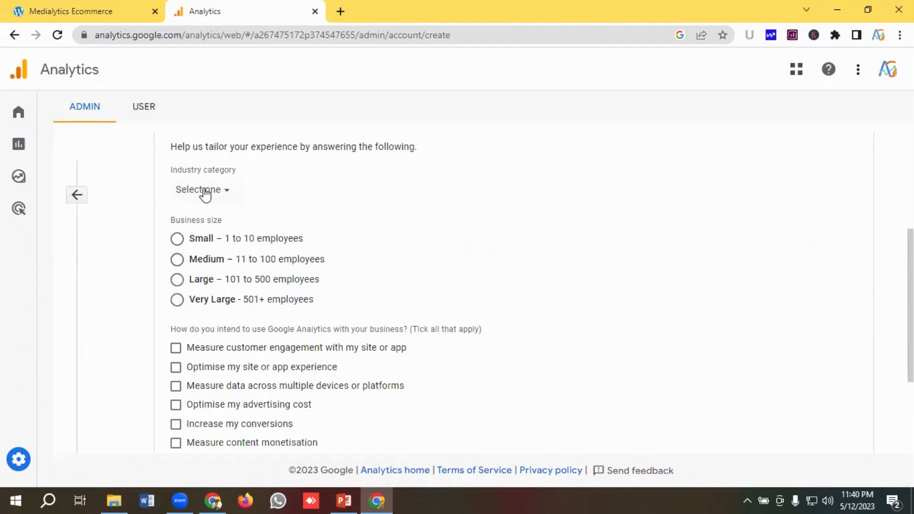
- Check what the Medialytics Ecommerce website offers and set the industry category to Shopping
left_click(76, 10)
scroll(269, 285, "down", 15)
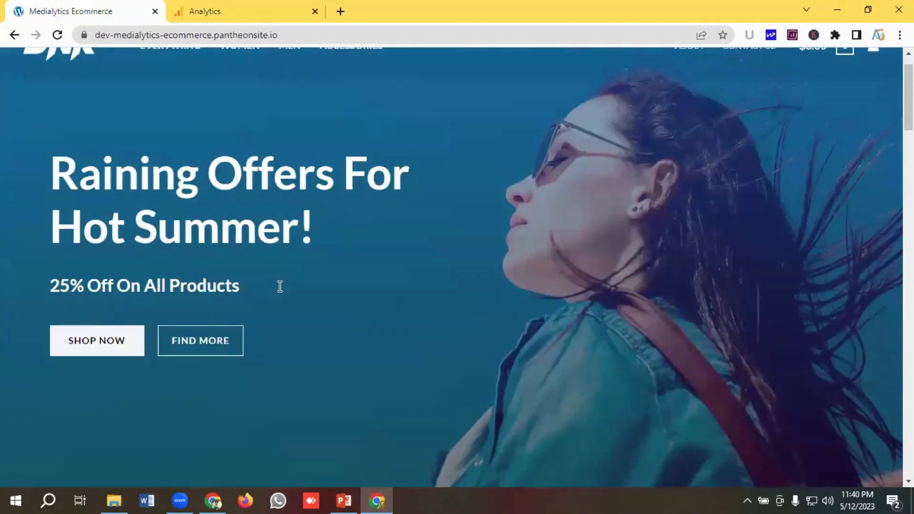
scroll(278, 286, "down", 5)
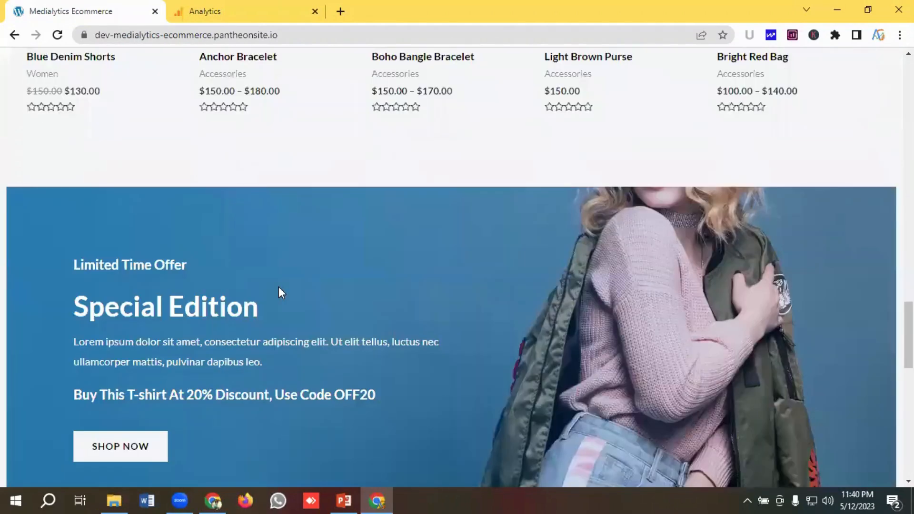
scroll(279, 286, "up", 10)
left_click(244, 10)
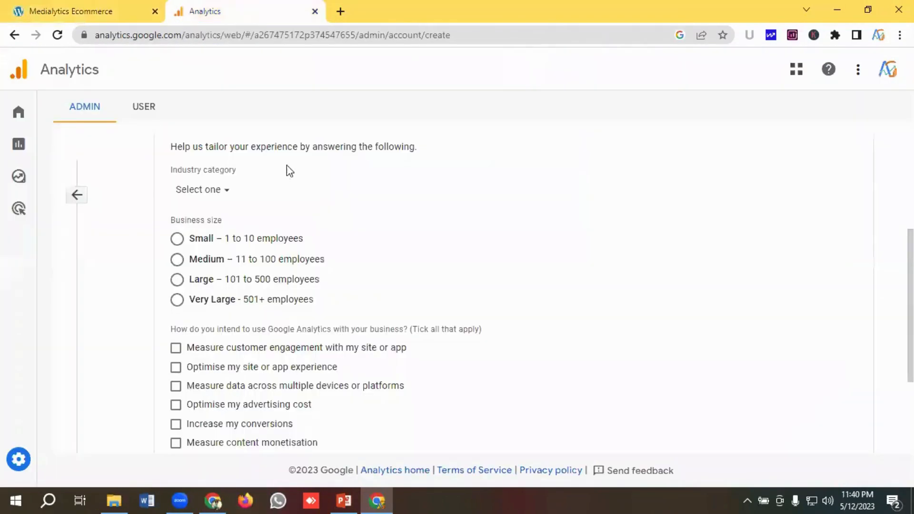
left_click(194, 189)
scroll(247, 305, "down", 6)
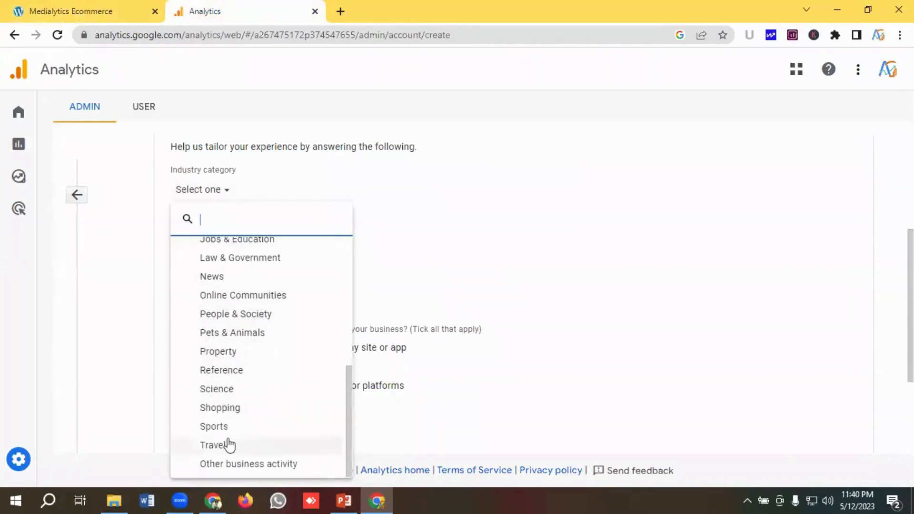
left_click(226, 411)
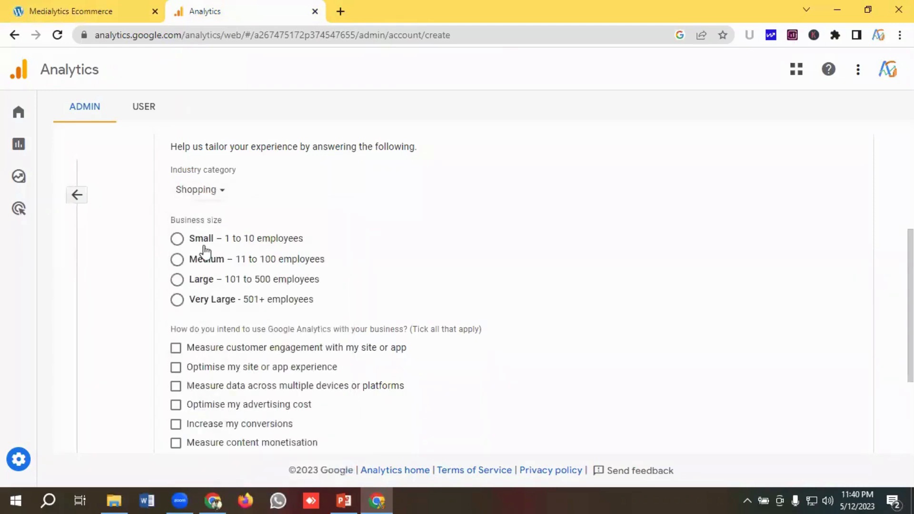
- Set the business size to Medium – 11 to 100 employees
scroll(214, 248, "down", 1)
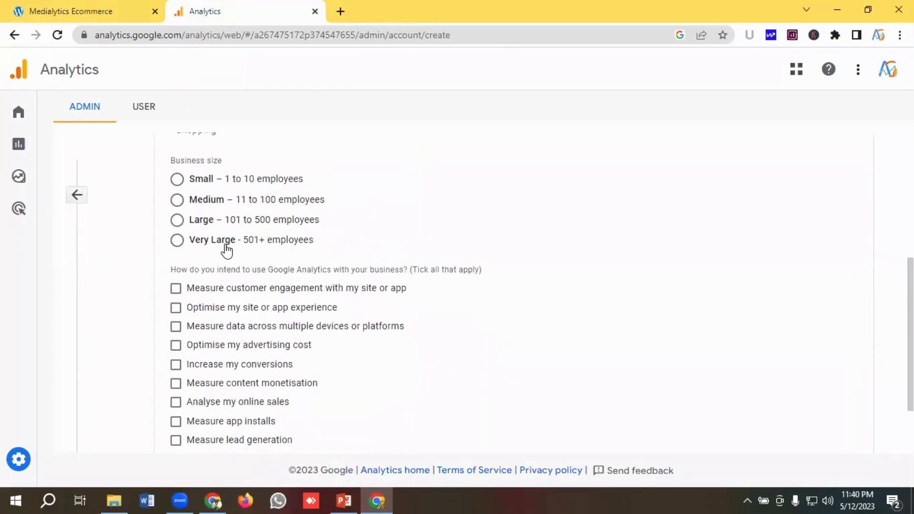
left_click(178, 193)
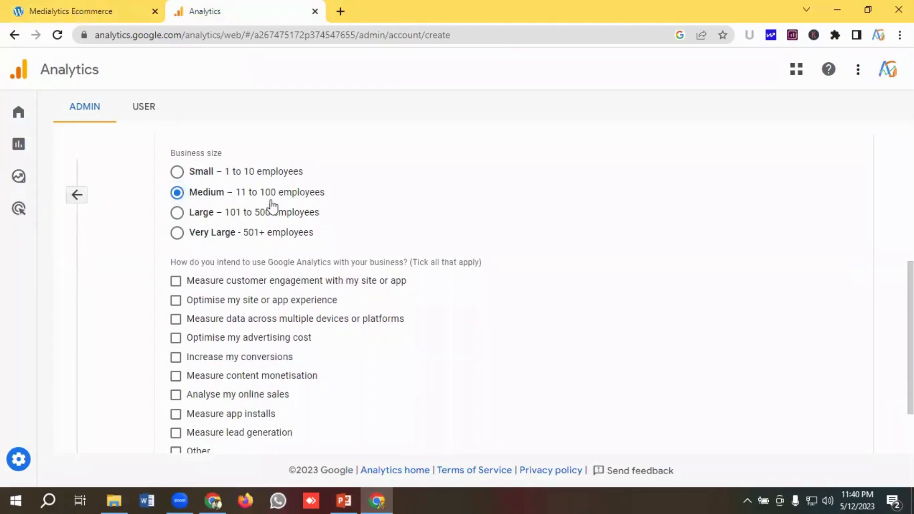
scroll(251, 232, "down", 1)
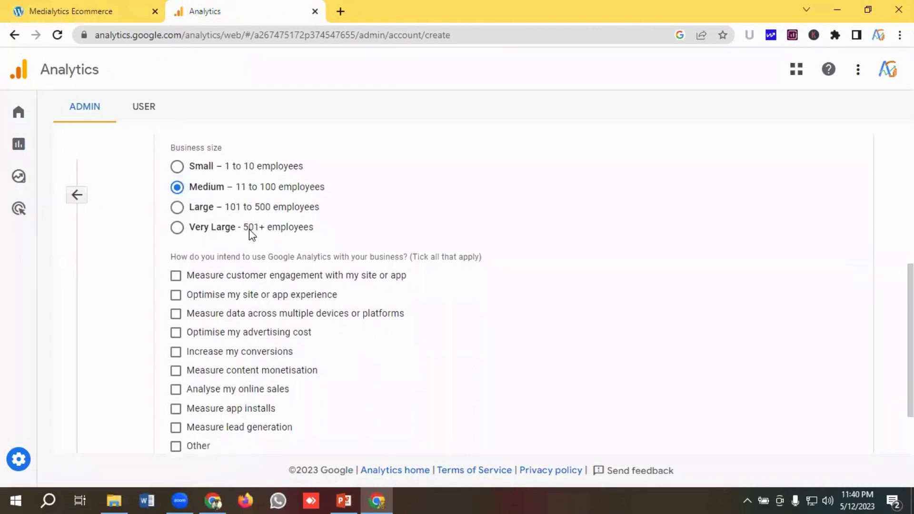
- Choose optimising the site or app experience, increasing conversions and measuring lead generation as intended uses, and submit the account for creation
scroll(250, 232, "down", 2)
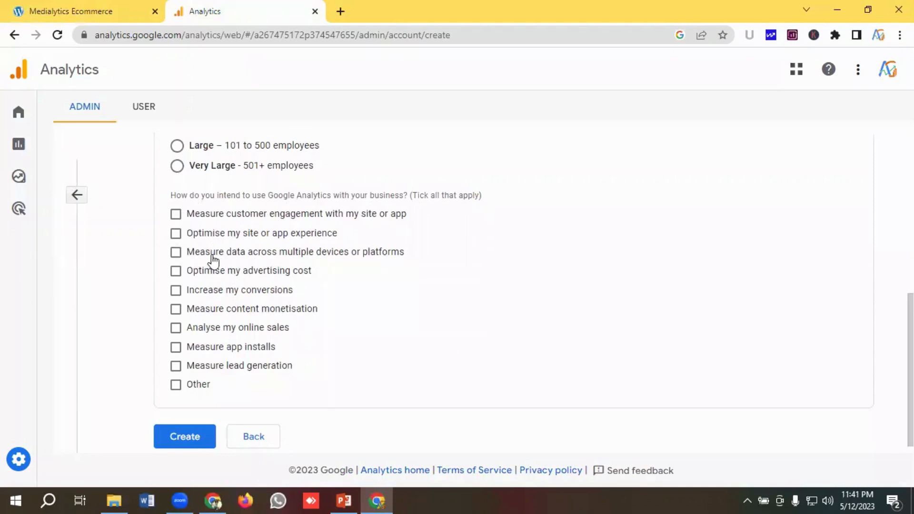
left_click(176, 236)
left_click(178, 291)
left_click(177, 366)
scroll(199, 404, "down", 1)
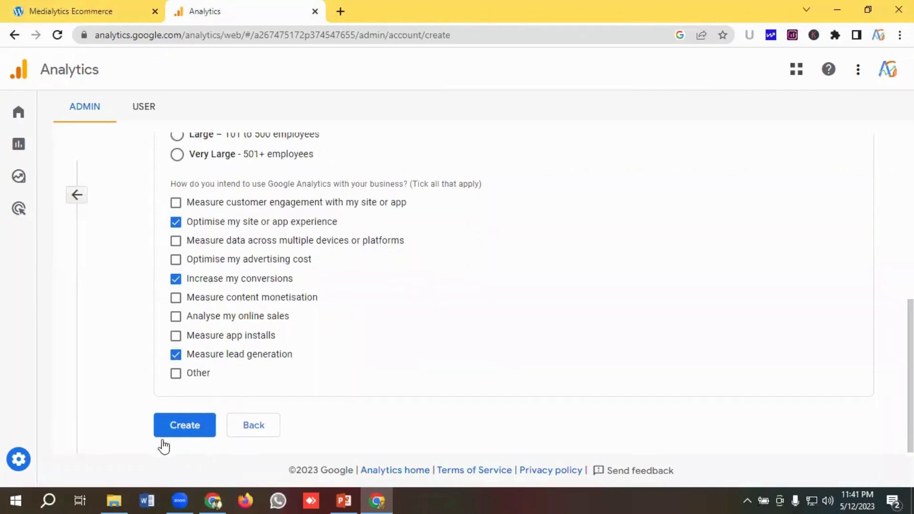
left_click(178, 431)
- Accept the Terms of Service Agreement, including the GDPR Data Processing Terms and the Measurement Controller – Controller Data Protection Terms
scroll(284, 312, "down", 5)
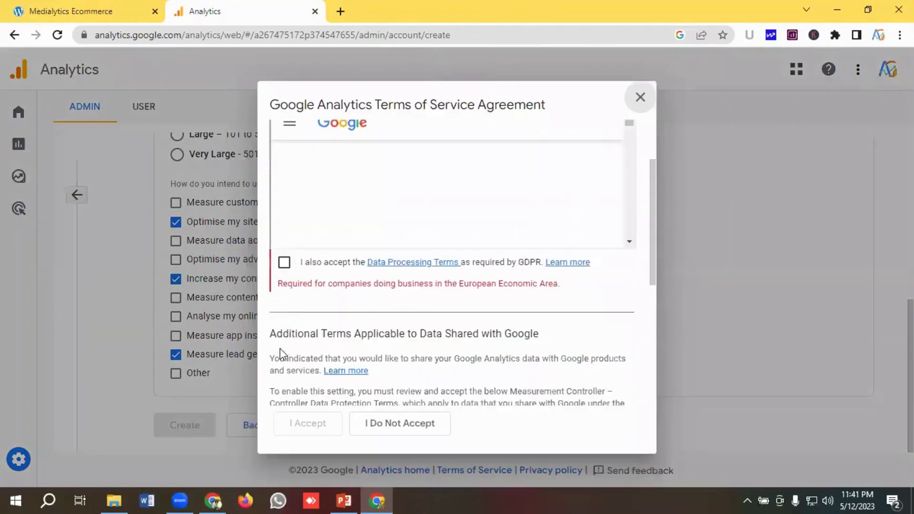
left_click(284, 135)
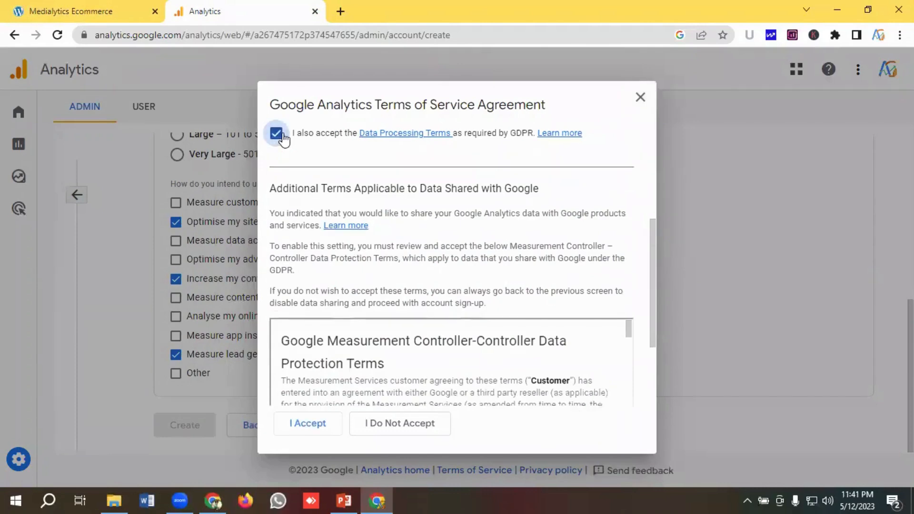
left_click_drag(652, 252, 655, 359)
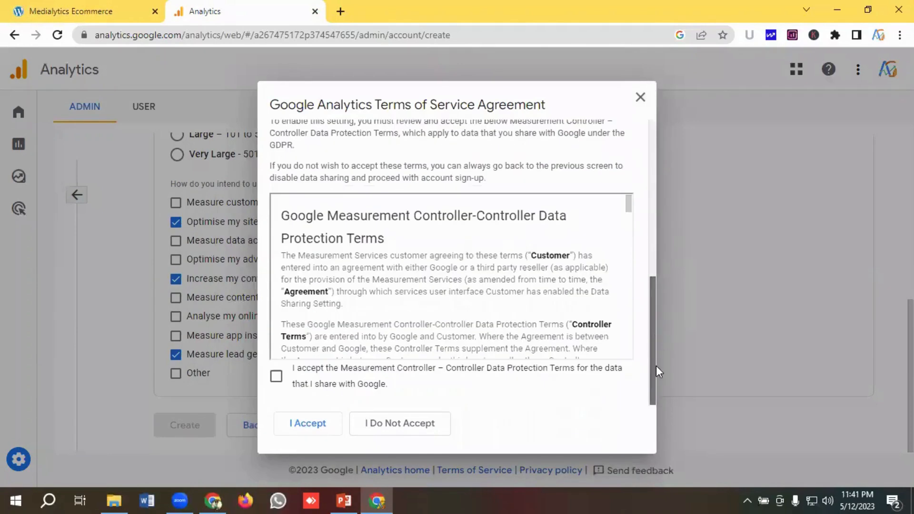
left_click(275, 377)
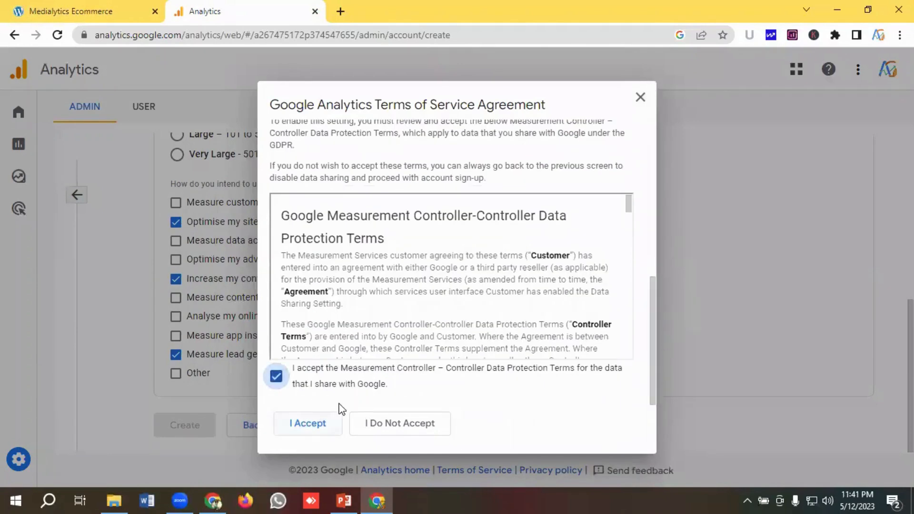
left_click(298, 411)
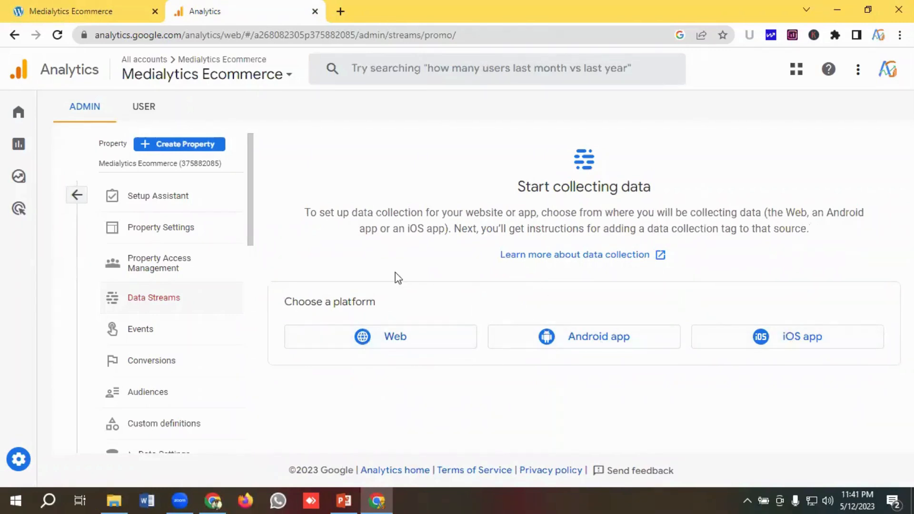
- Start setting up a web data stream for the Medialytics Ecommerce property
key("ctrl+shift+Tab")
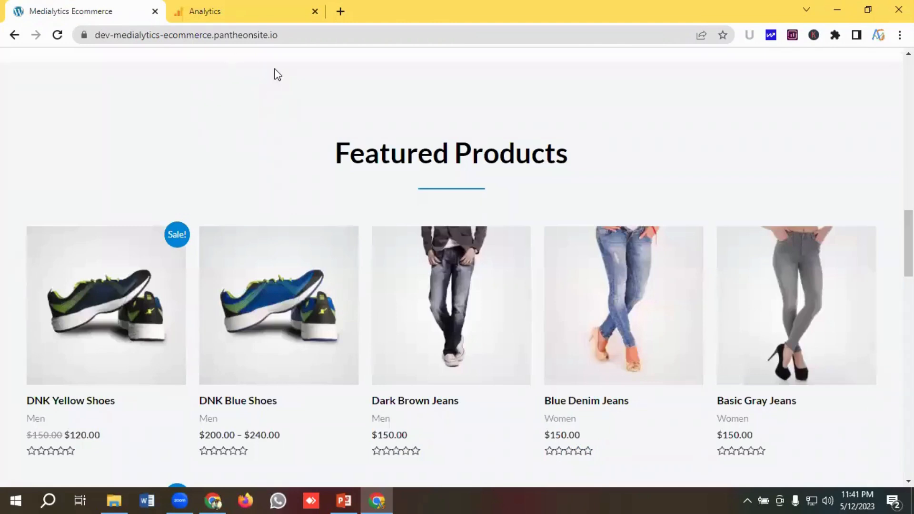
left_click(249, 7)
left_click(399, 341)
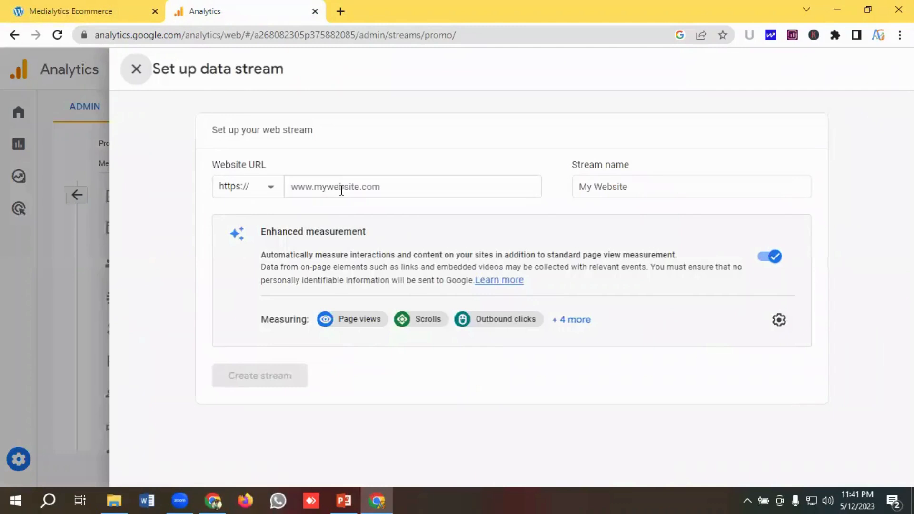
left_click(341, 190)
left_click(121, 7)
left_click(288, 36)
left_click_drag(288, 36, 96, 31)
right_click(114, 31)
left_click(144, 127)
left_click(240, 5)
left_click(313, 187)
key("ctrl+v")
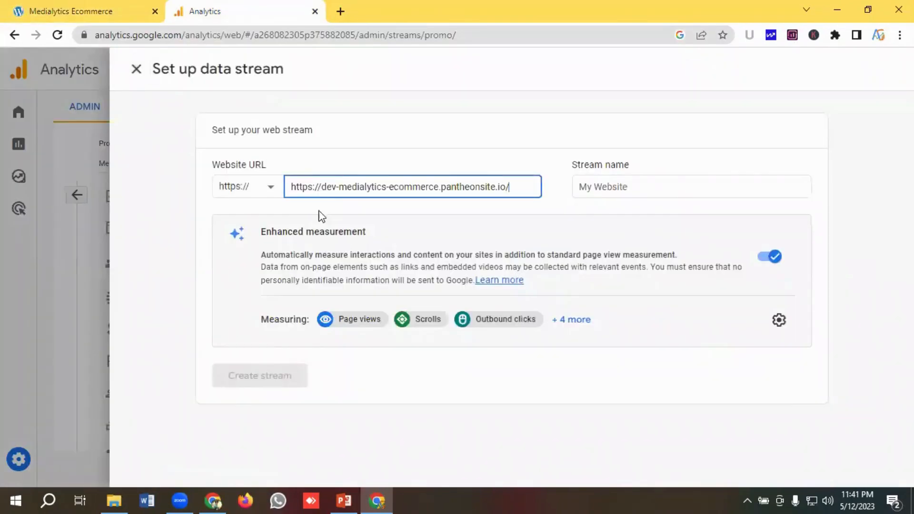
left_click_drag(322, 186, 292, 186)
key("BackSpace")
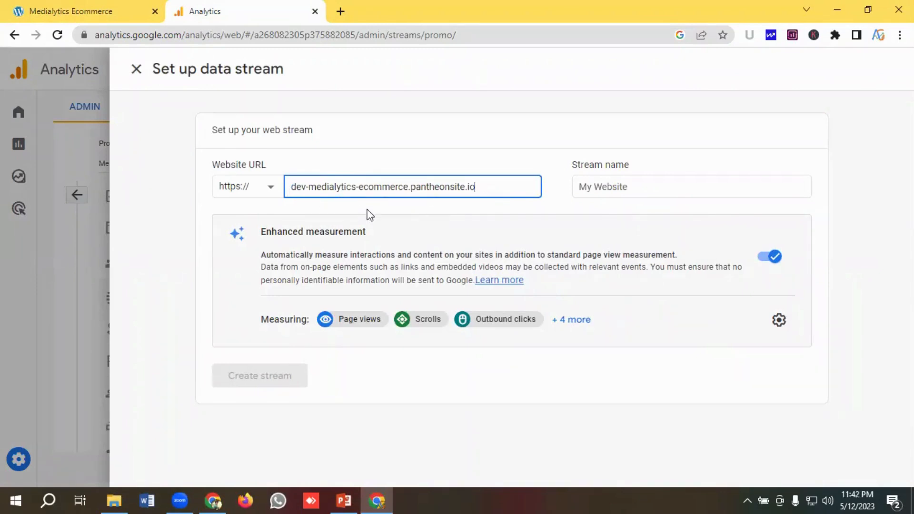
- Name the stream Medialytics Ecommerce and create it with enhanced measurement on
left_click(625, 187)
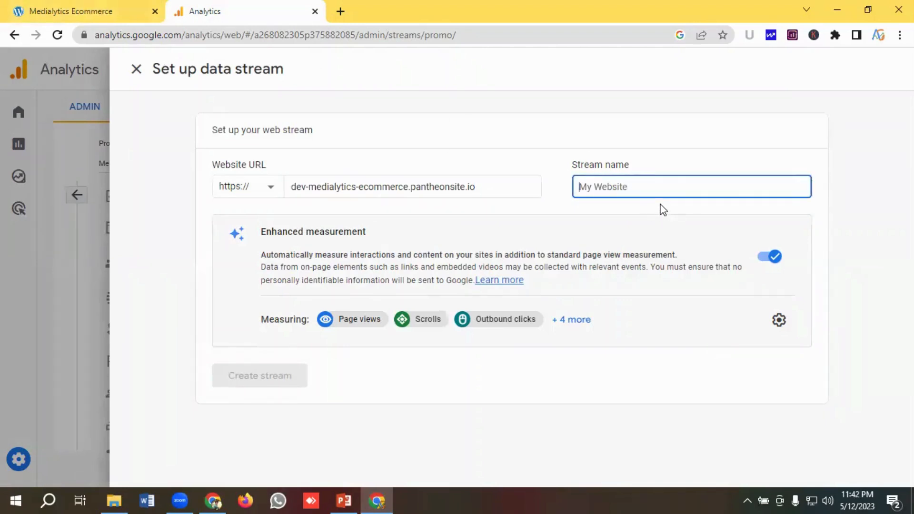
type("mEDIAL")
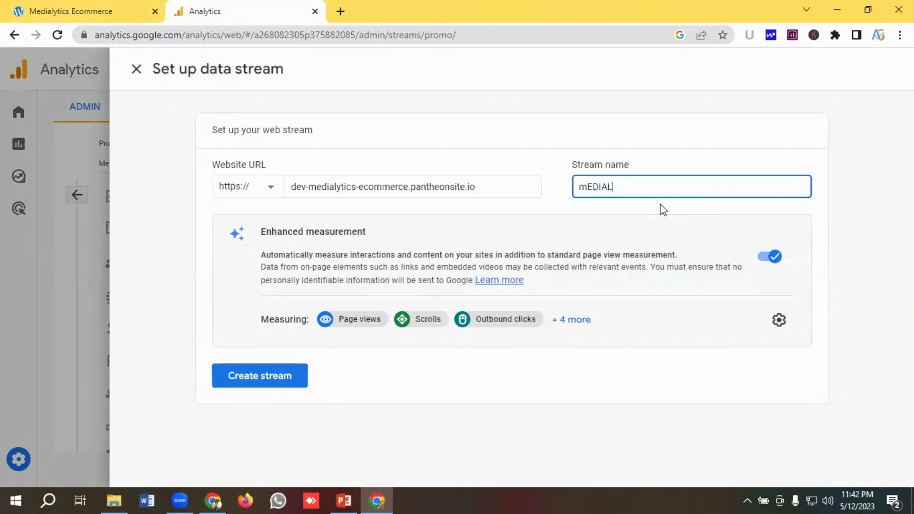
key("BackSpace")
key("BackSpace")
key("BackSpace")
key("BackSpace")
key("BackSpace")
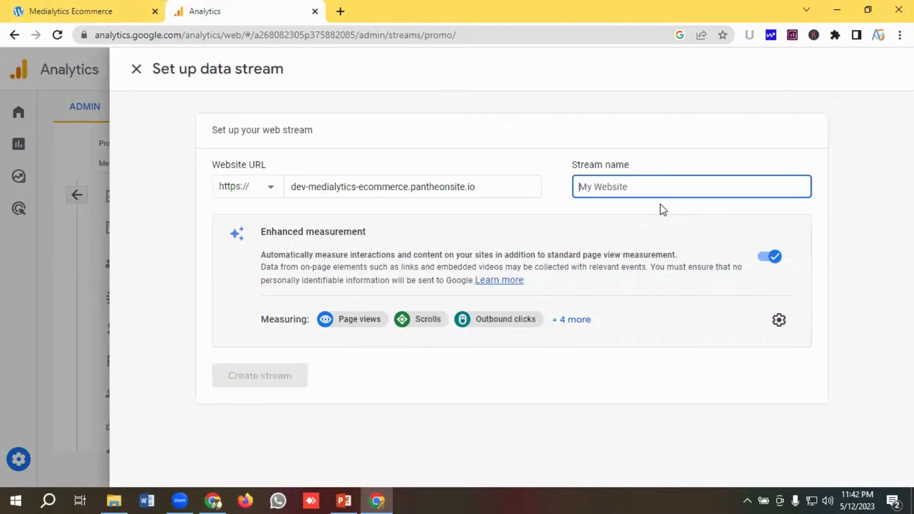
type("Media")
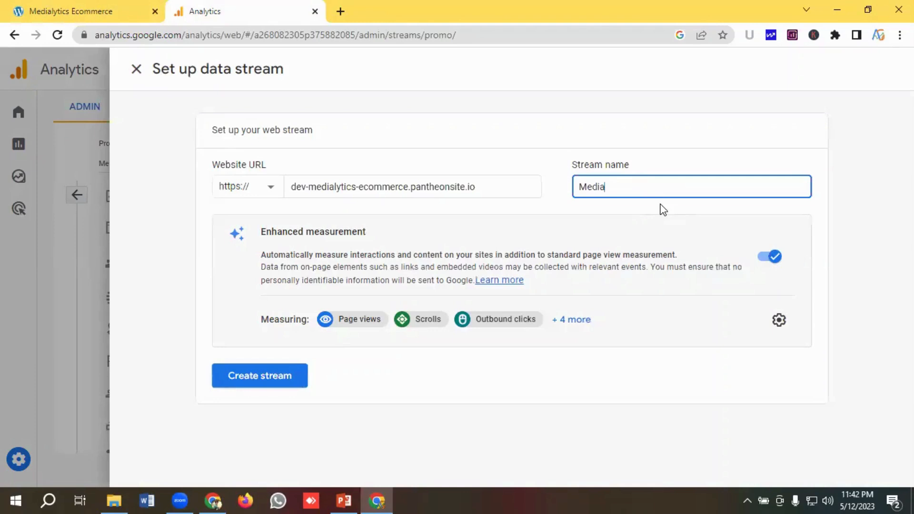
type("lytics Ecommerce")
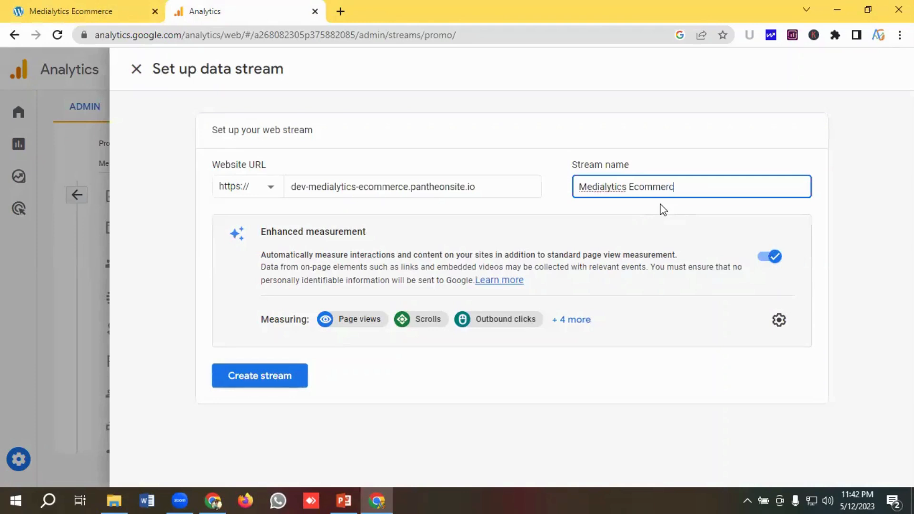
left_click(248, 381)
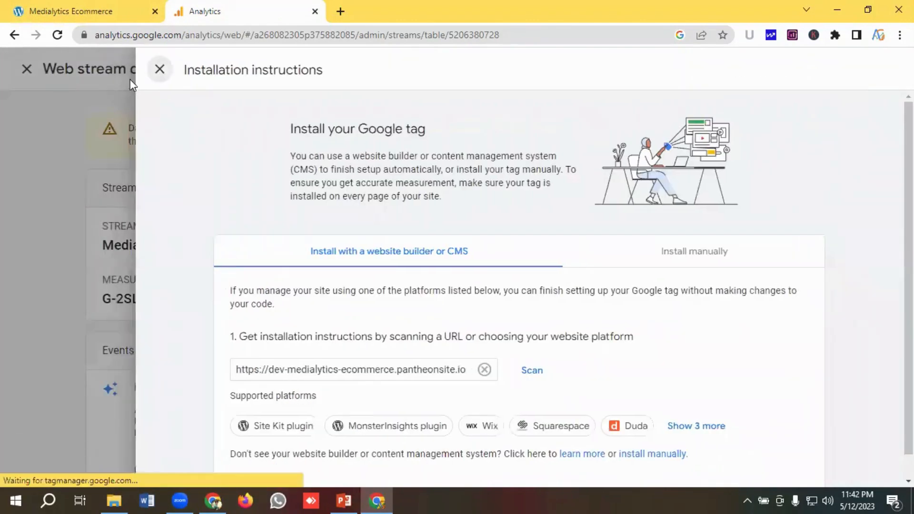
- Close the Google tag installation instructions and the web stream details, and reload the Data Streams page
left_click(159, 69)
left_click(122, 69)
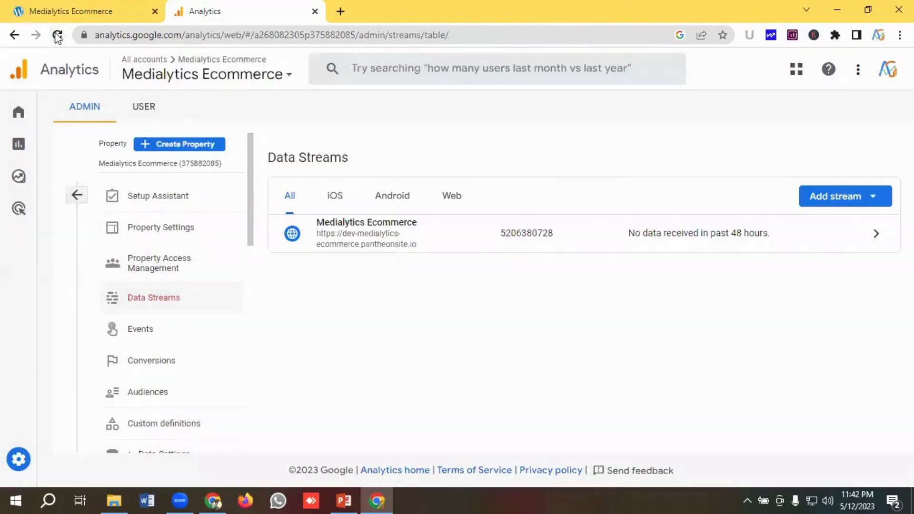
left_click(58, 35)
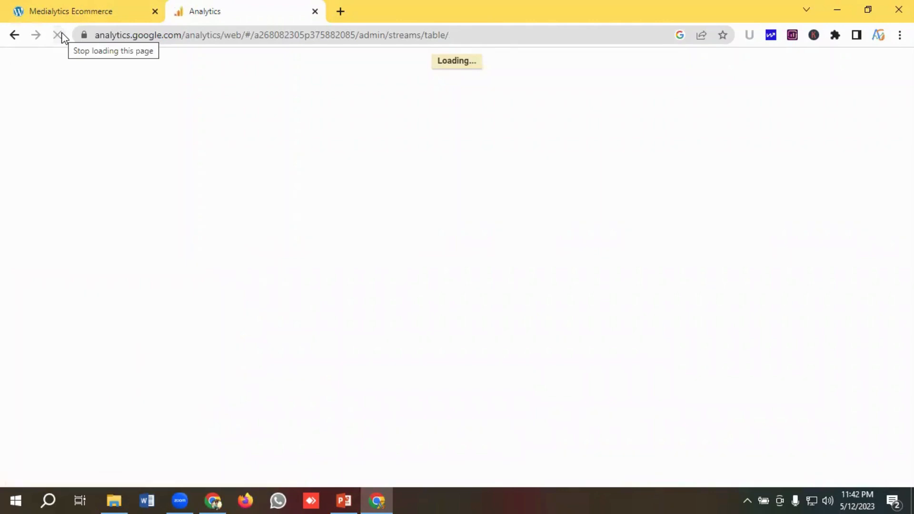
left_click(88, 9)
left_click(230, 9)
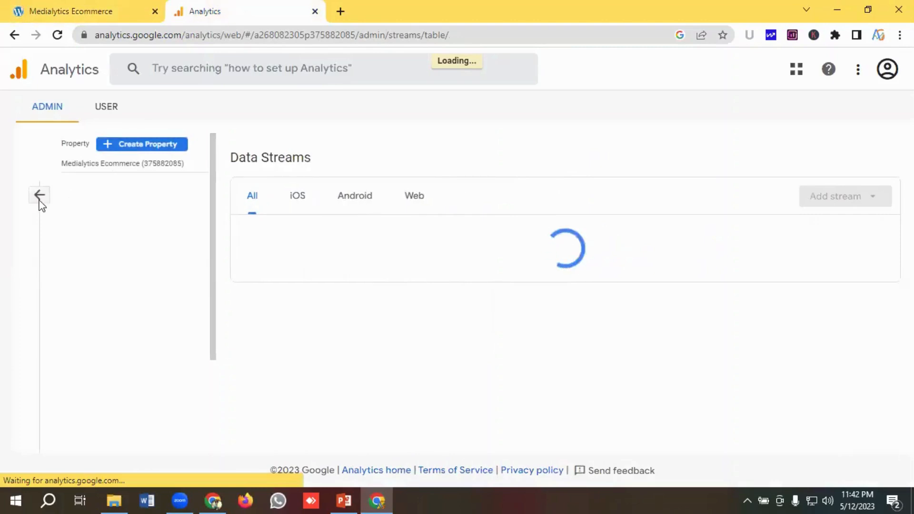
- Leave the data stream settings for the property's Home page and check its user and event overview against the store website
left_click(38, 195)
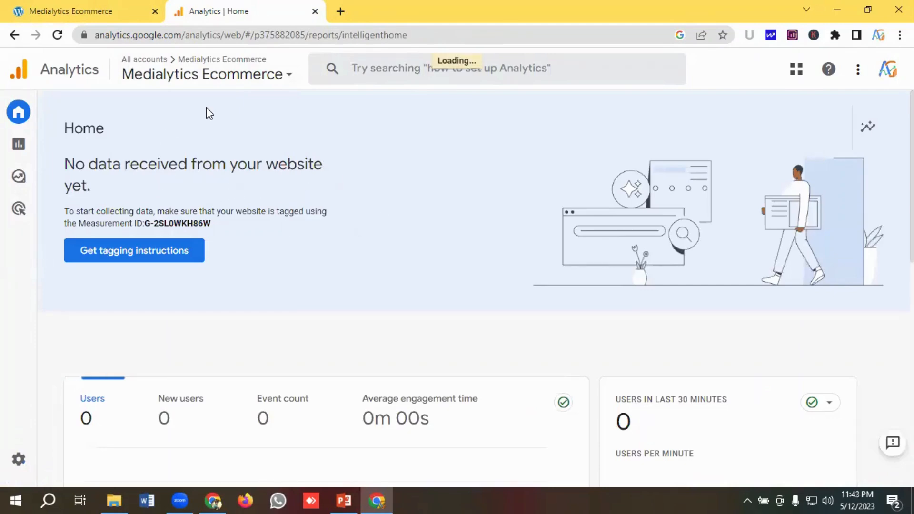
scroll(257, 243, "down", 10)
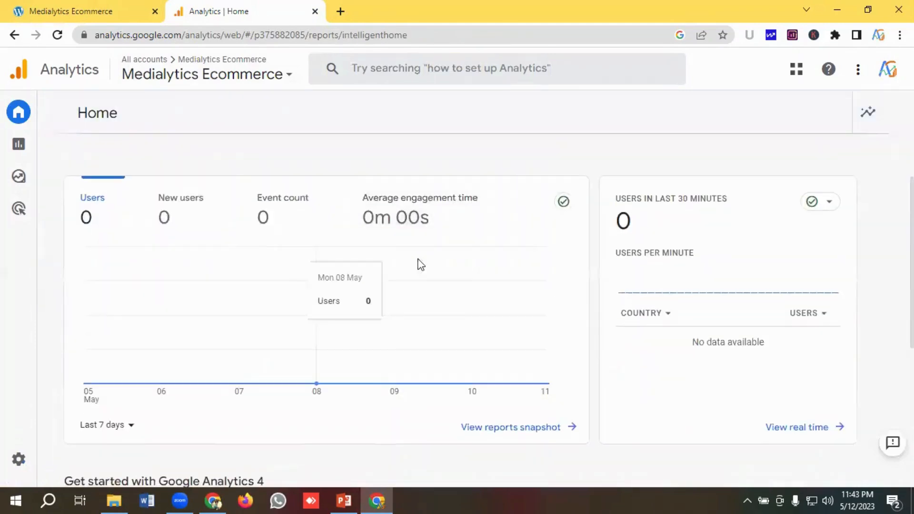
scroll(210, 279, "up", 10)
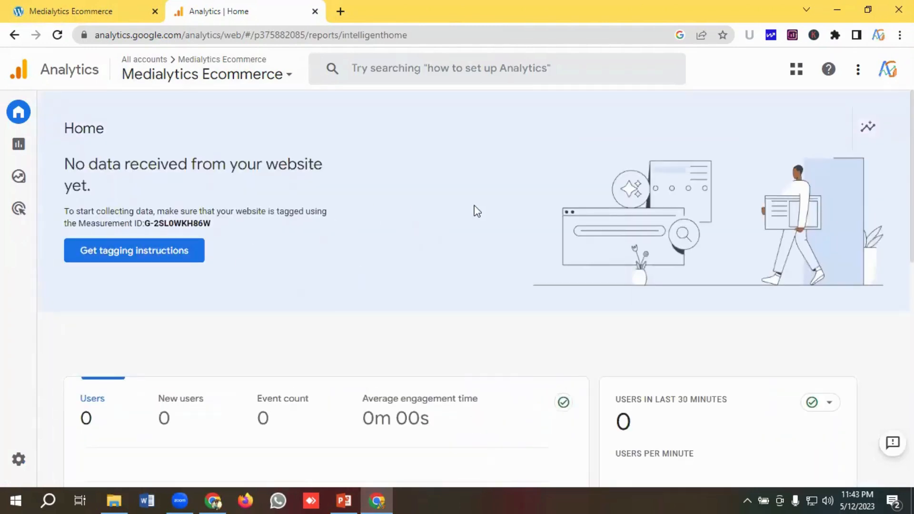
left_click(93, 8)
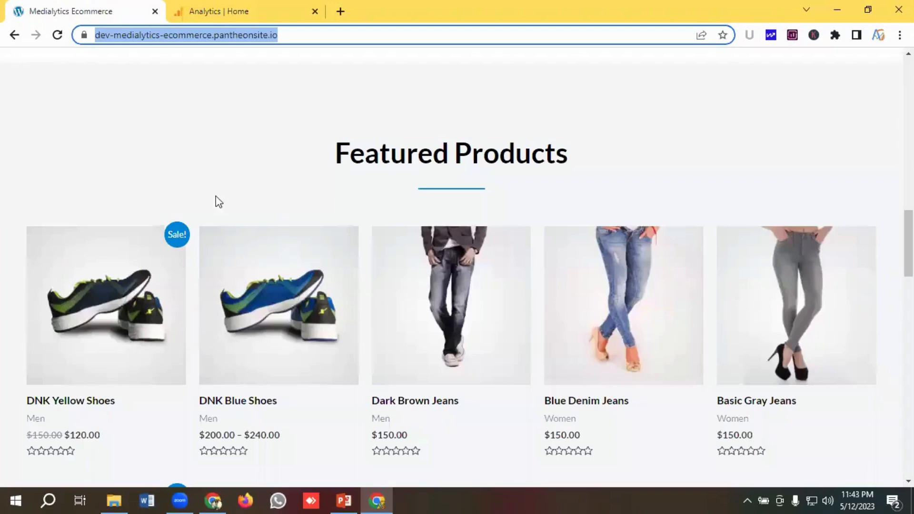
left_click(236, 10)
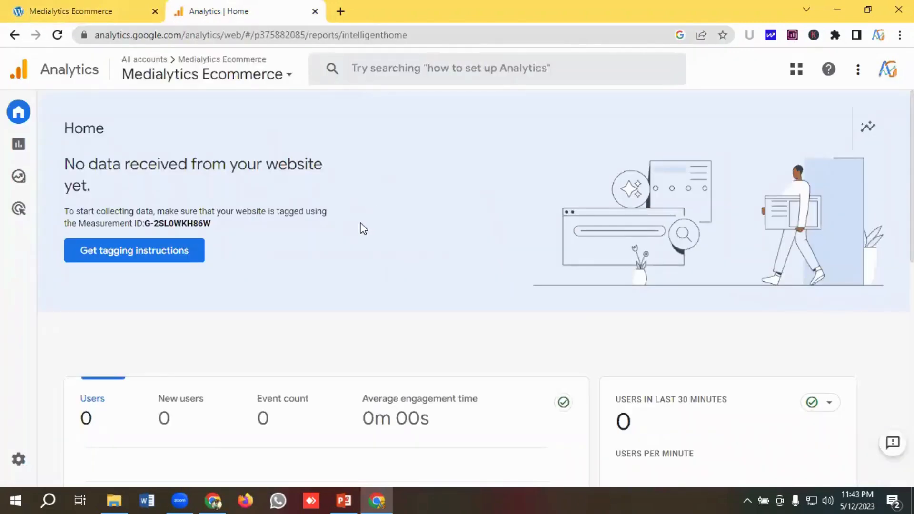